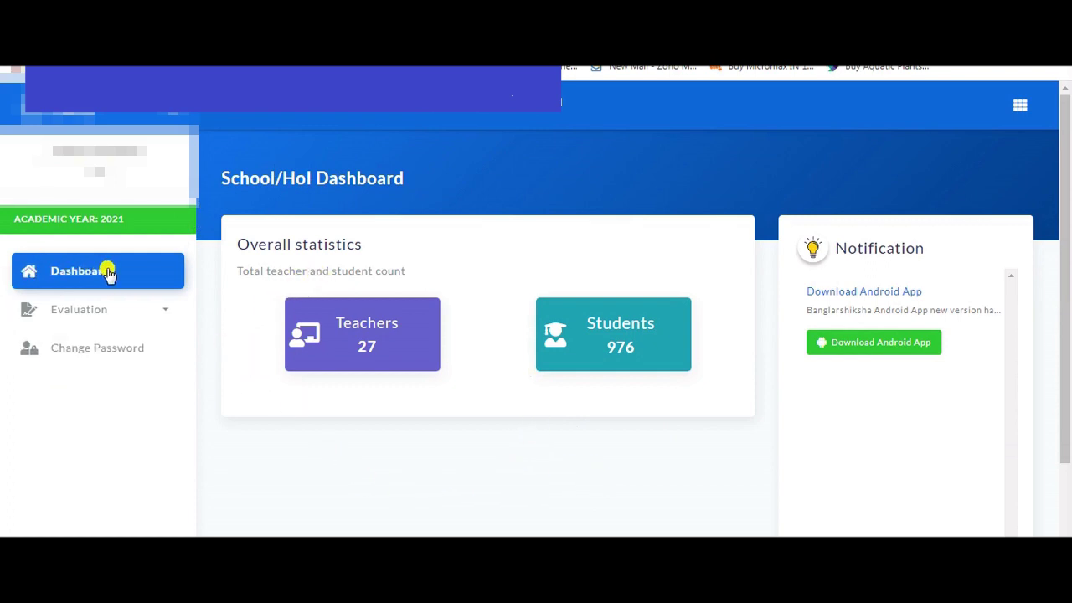
- Open the evaluation Marks Entry page and choose BENGALI as the medium
click(146, 315)
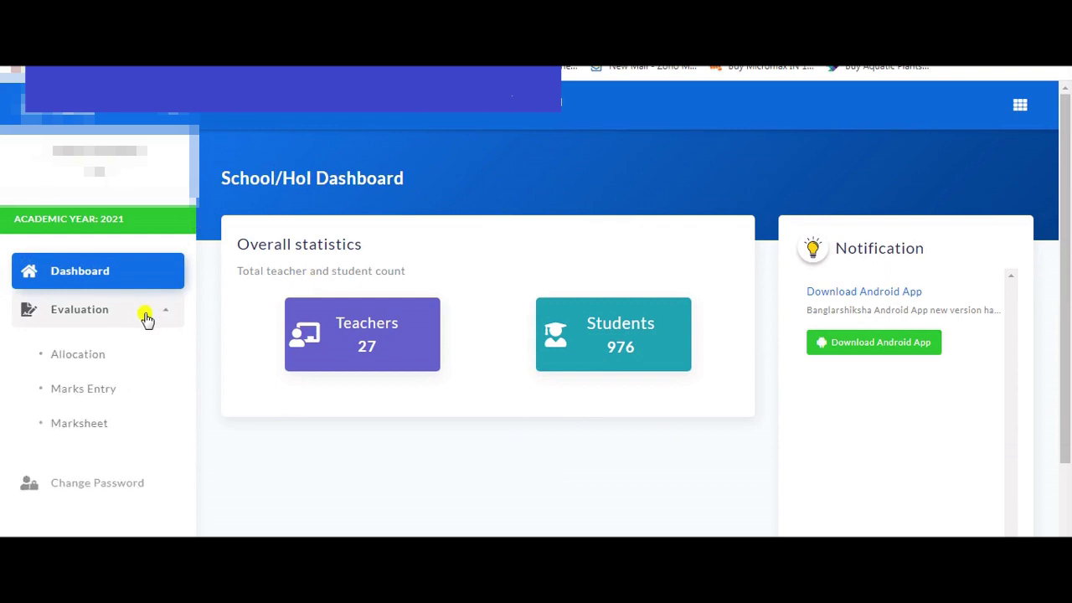
click(80, 390)
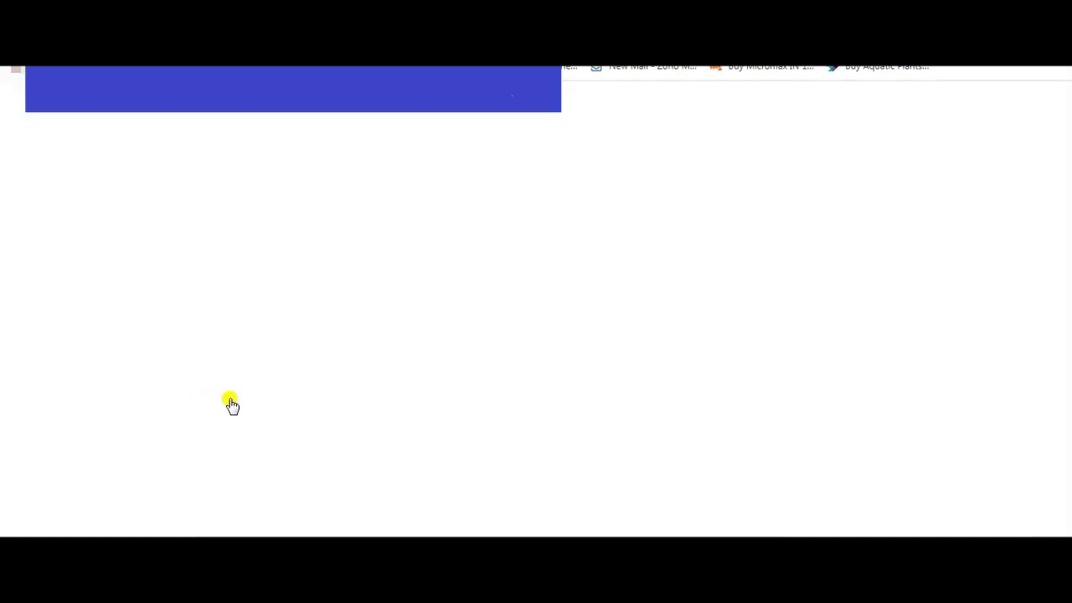
click(334, 344)
click(350, 376)
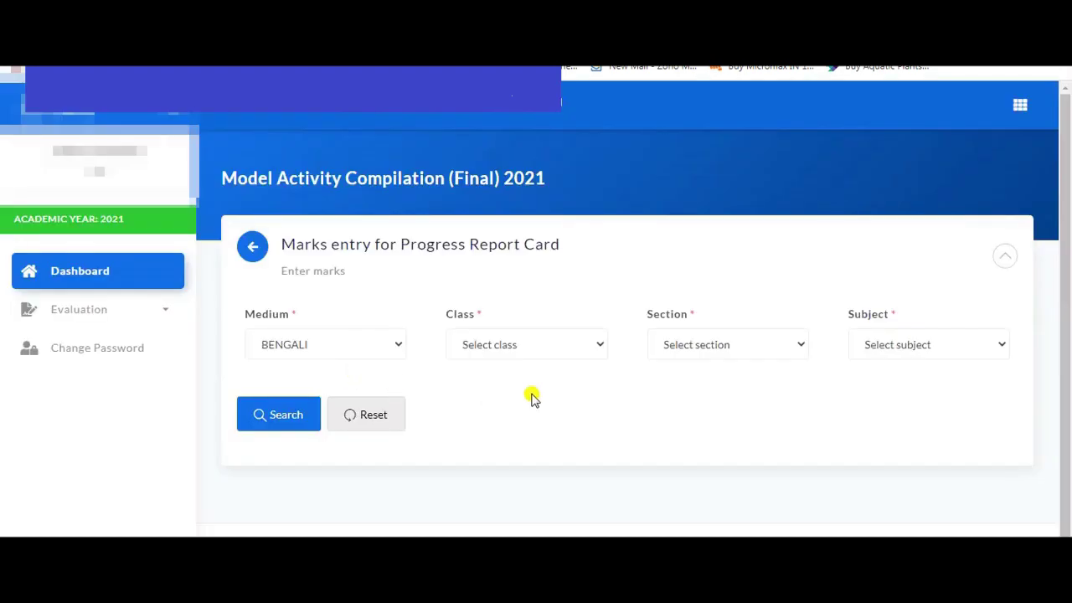
- Load the marks list for class IX, section B, subject PHYSICAL SCIENCE AND ENVIRONMENT
click(548, 349)
click(540, 438)
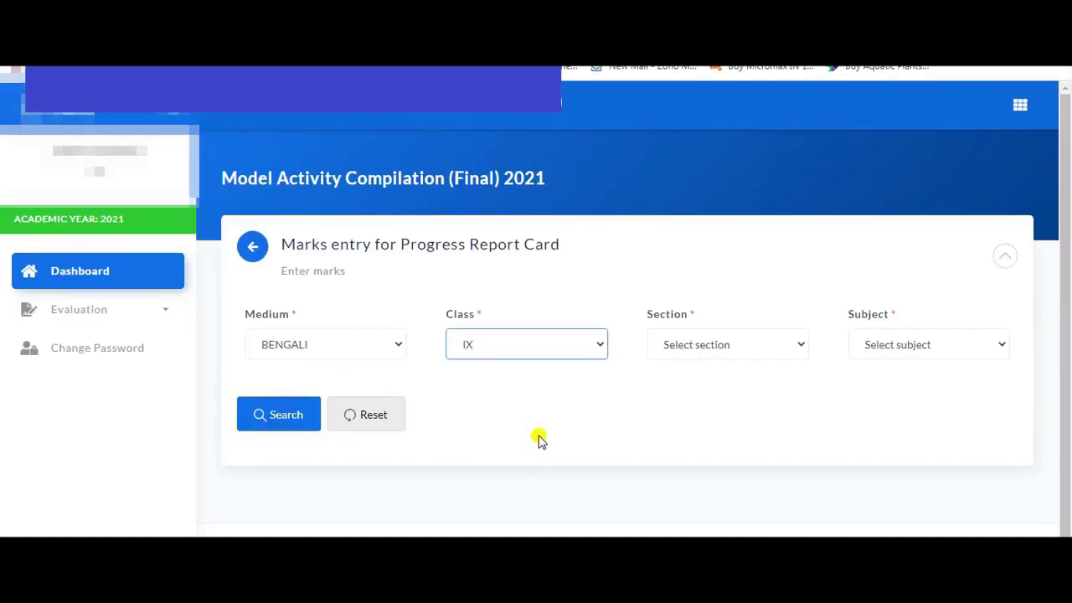
click(753, 348)
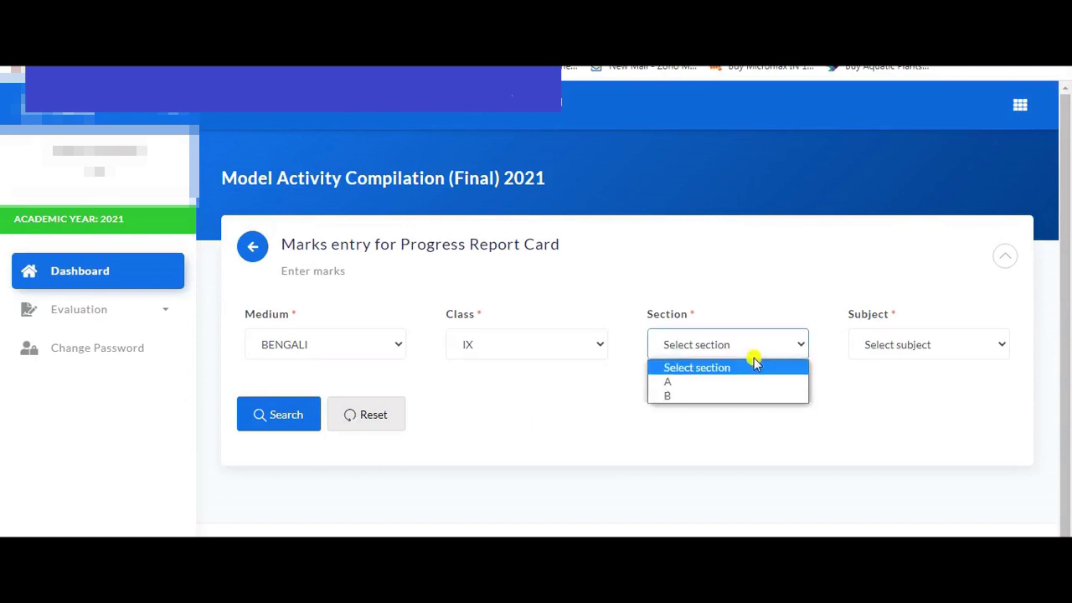
click(729, 396)
click(898, 348)
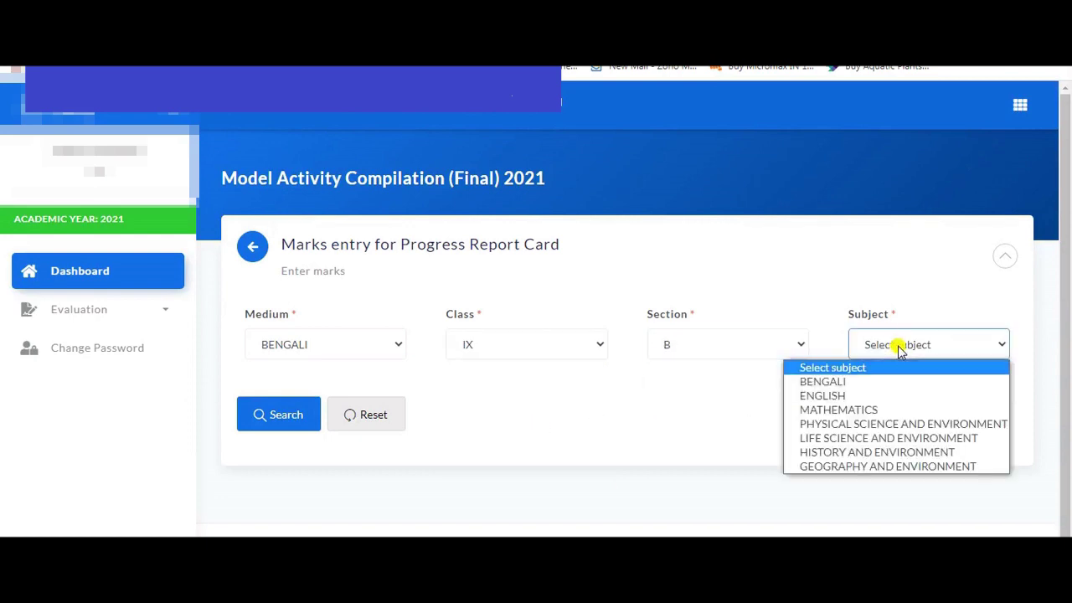
click(890, 425)
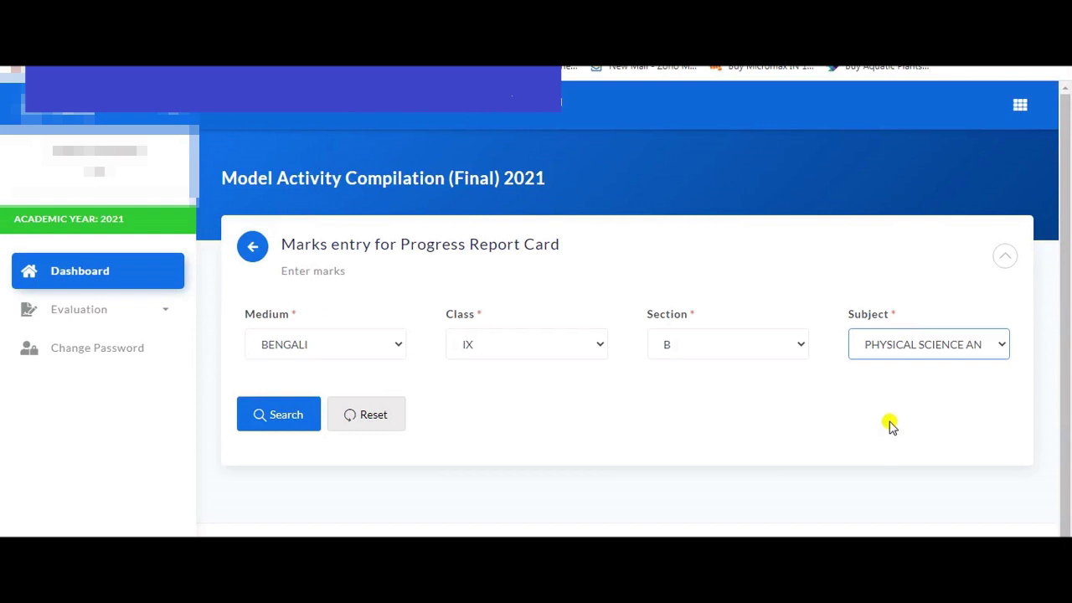
click(281, 416)
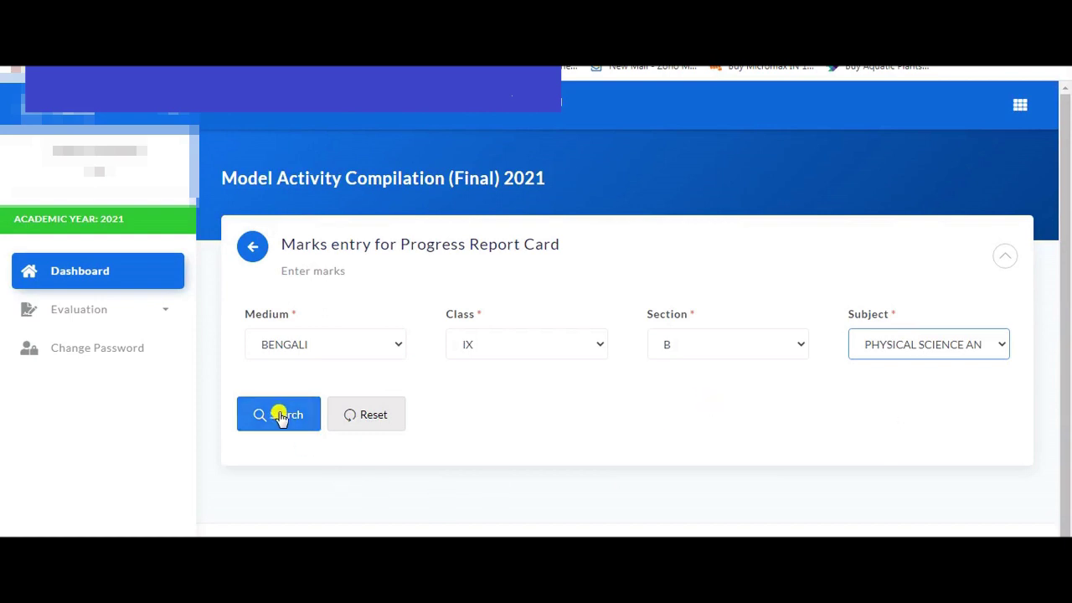
- Unlock the submitted Physical Science and Environment marks for editing and confirm the unlock
scroll(559, 404, down, 1)
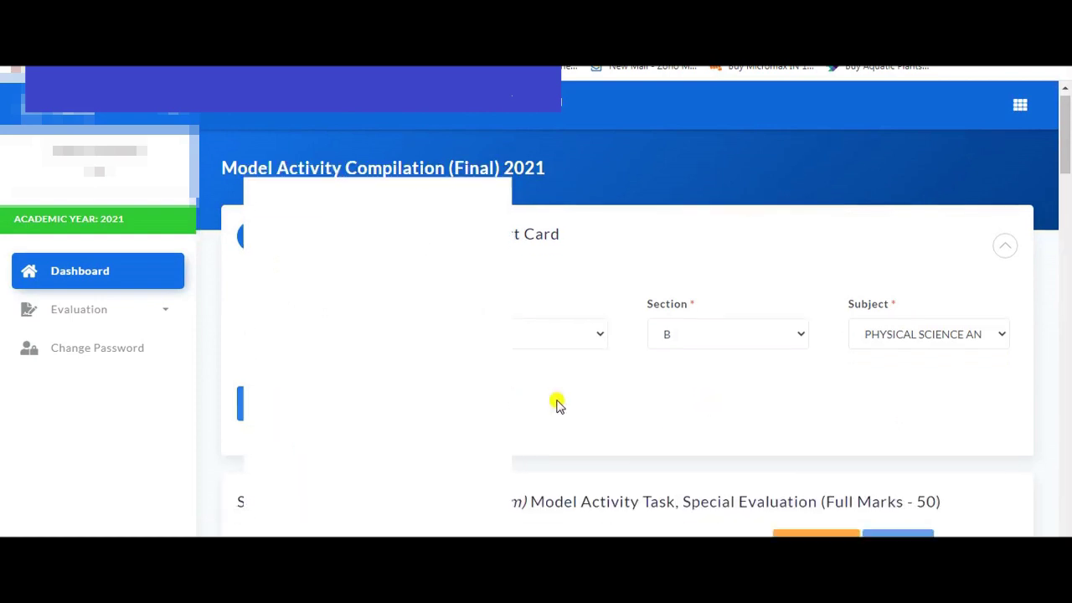
scroll(559, 405, down, 6)
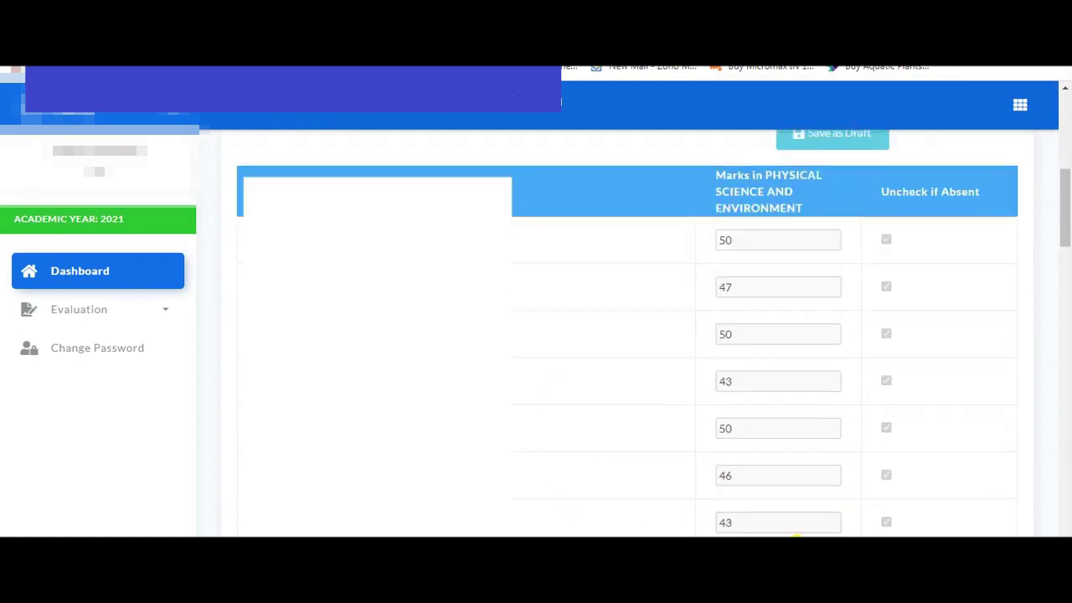
scroll(775, 471, up, 3)
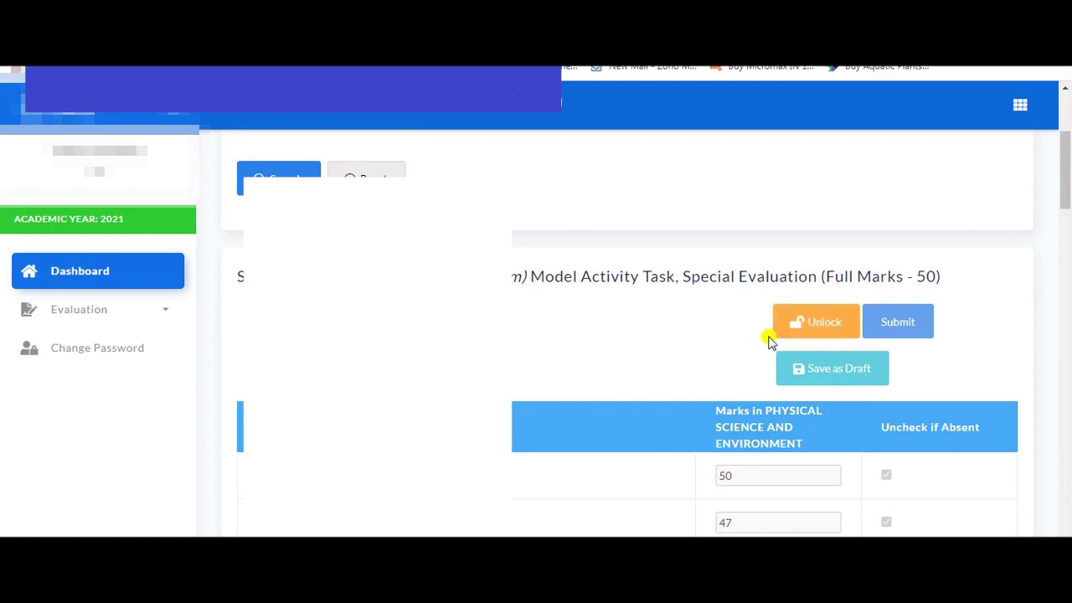
click(822, 328)
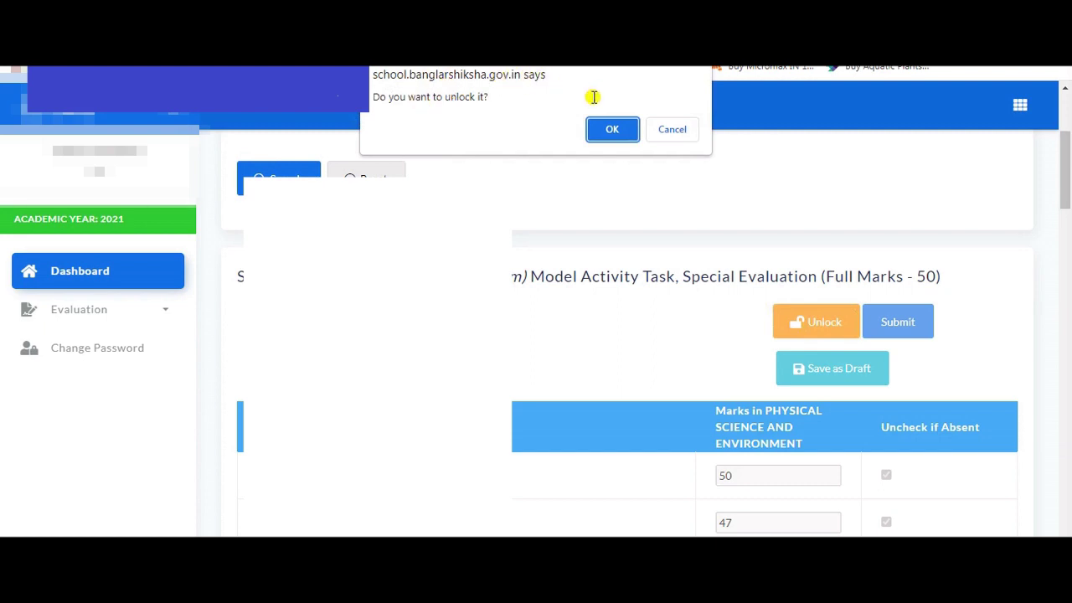
click(610, 131)
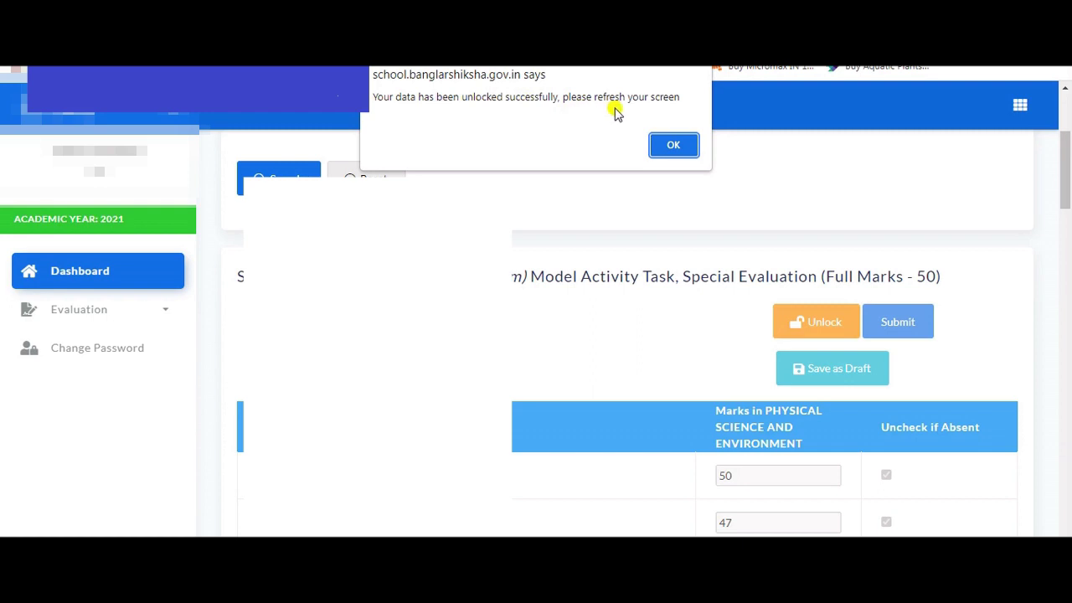
click(672, 149)
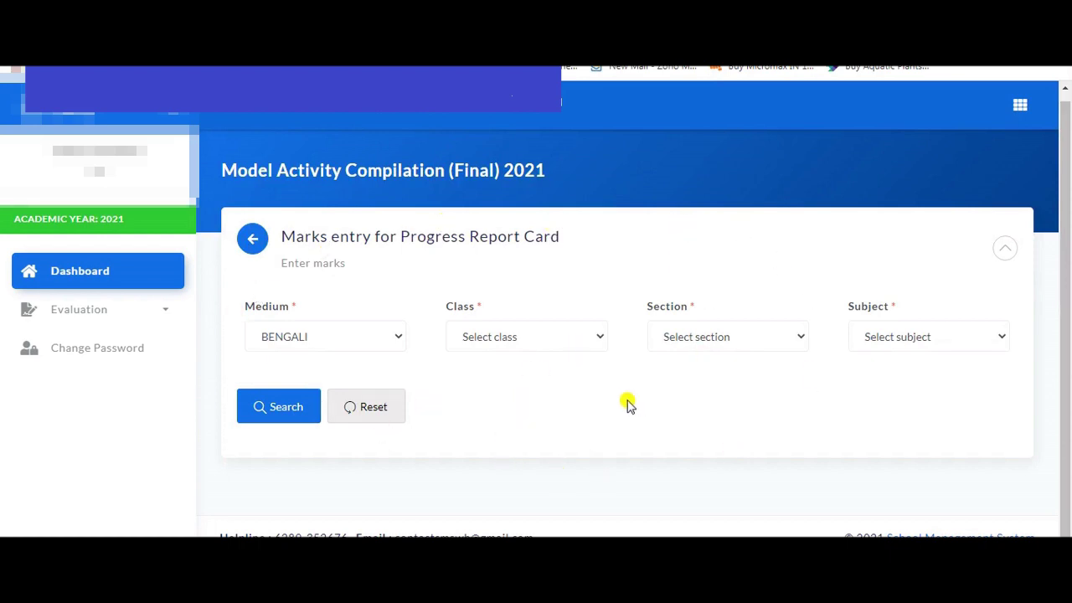
- Reload the marks list by selecting class IX, section B and PHYSICAL SCIENCE AND ENVIRONMENT again
click(601, 339)
click(540, 433)
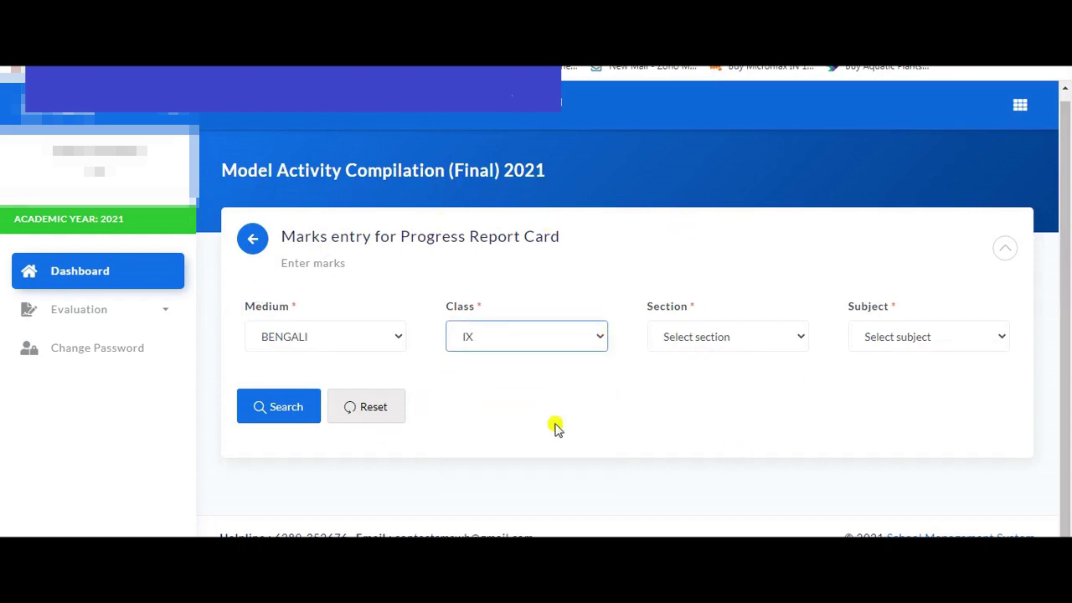
click(727, 337)
click(727, 385)
click(885, 340)
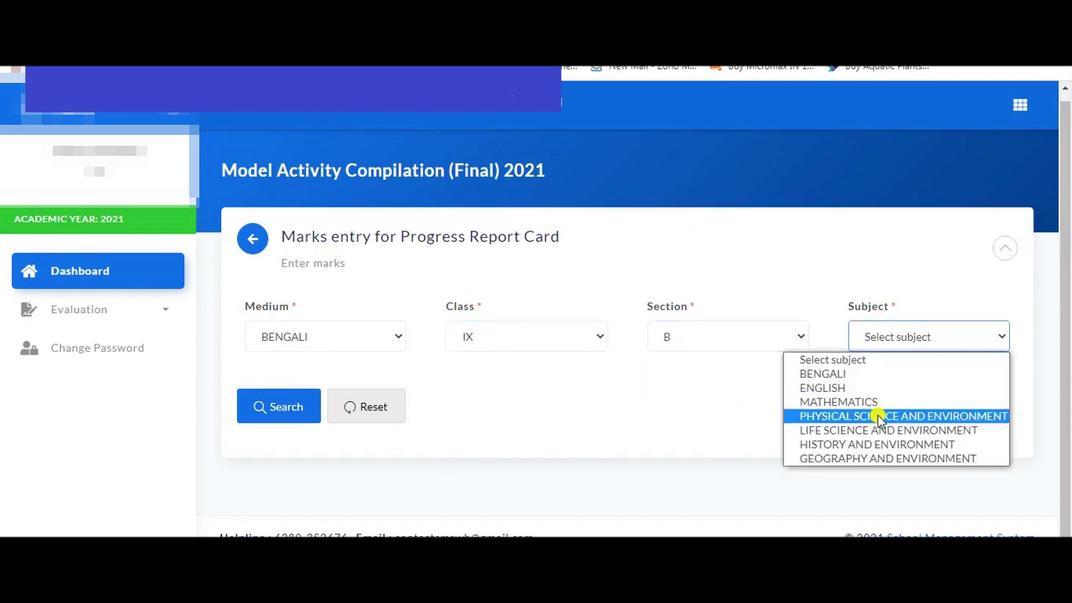
click(879, 416)
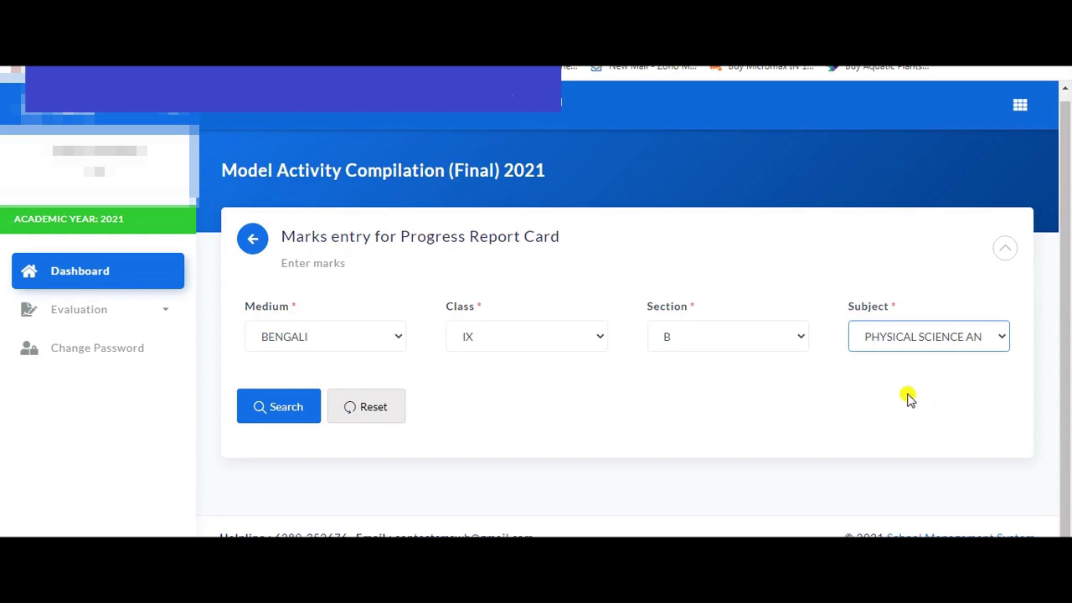
click(281, 416)
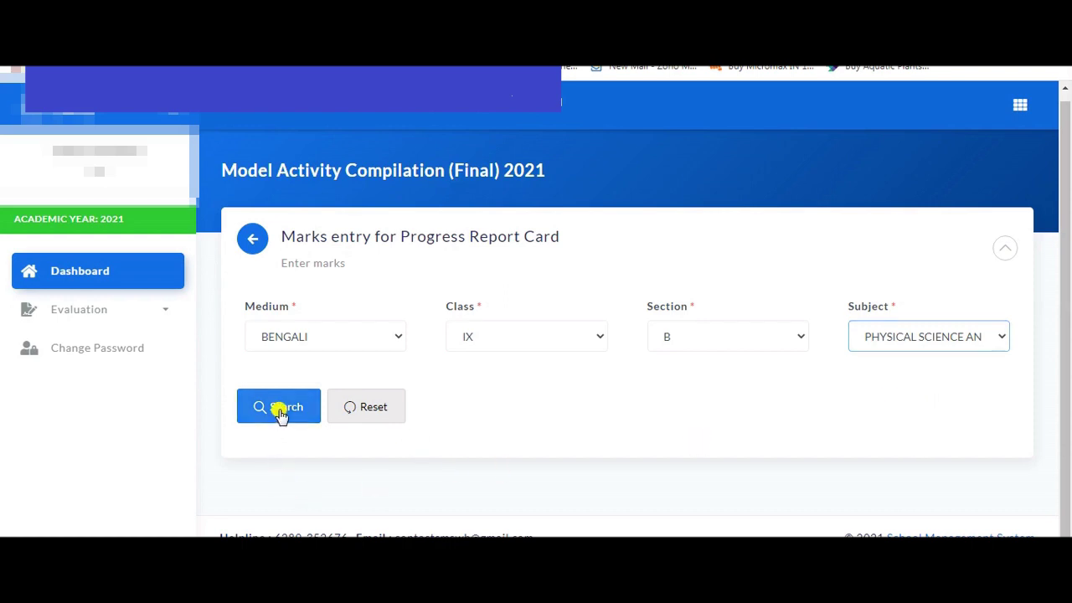
- Set the Physical Science and Environment mark of the student in the fourth row to 45
scroll(670, 385, down, 2)
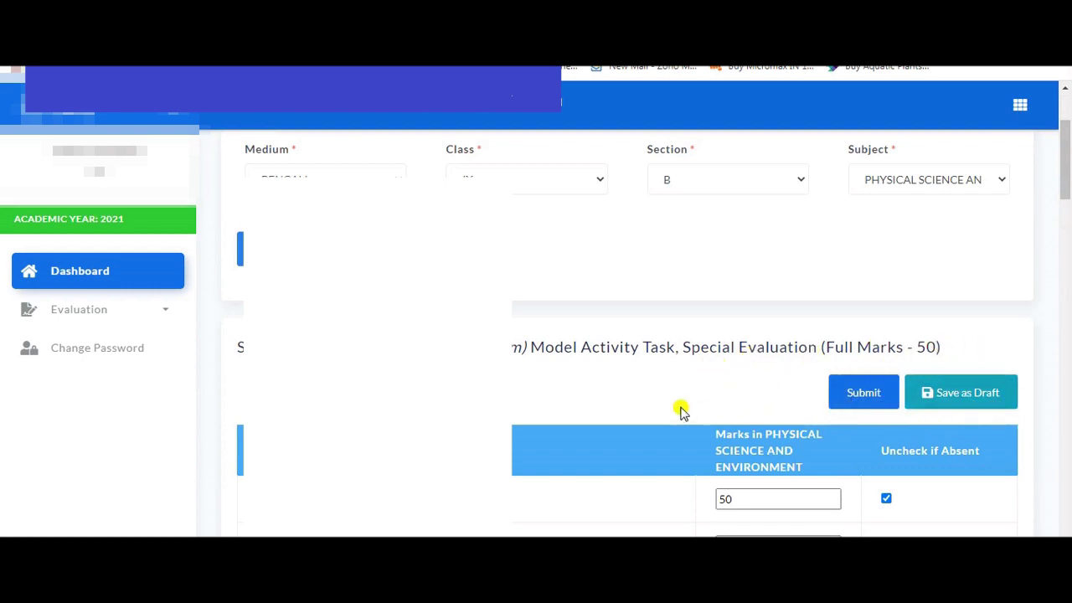
scroll(680, 407, down, 3)
scroll(680, 407, down, 1)
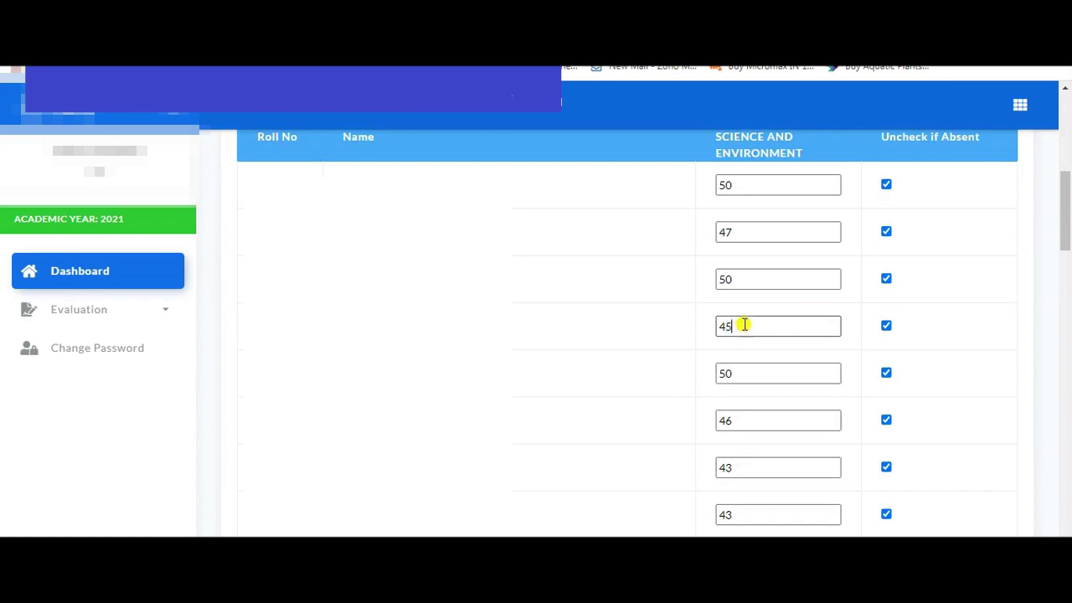
- Review the marks of the other students in the list and save the marks as a draft
scroll(744, 325, down, 5)
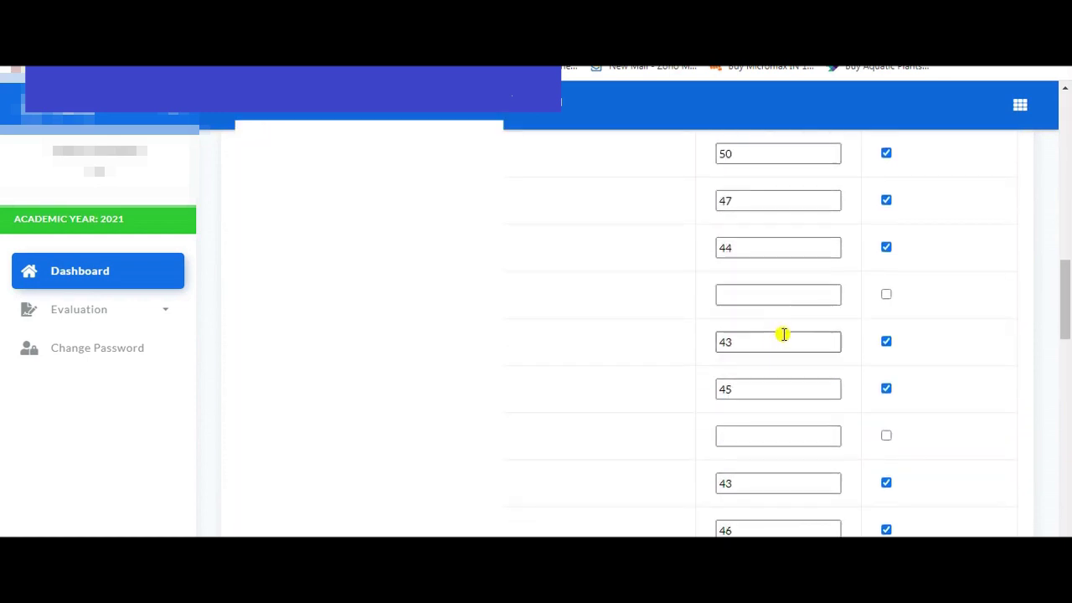
scroll(787, 339, down, 1)
scroll(791, 341, up, 4)
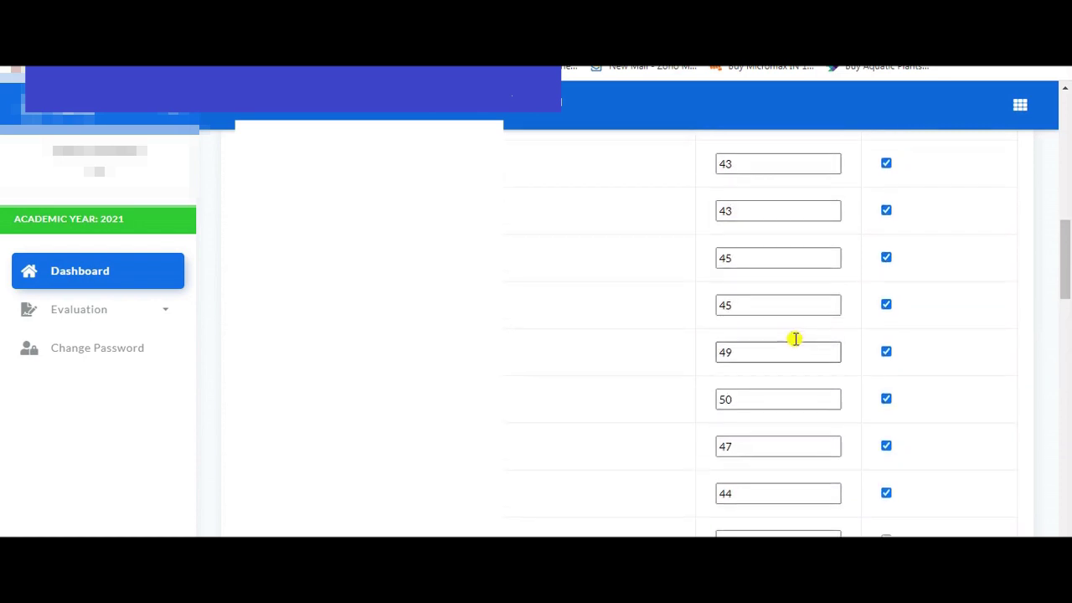
scroll(787, 335, up, 2)
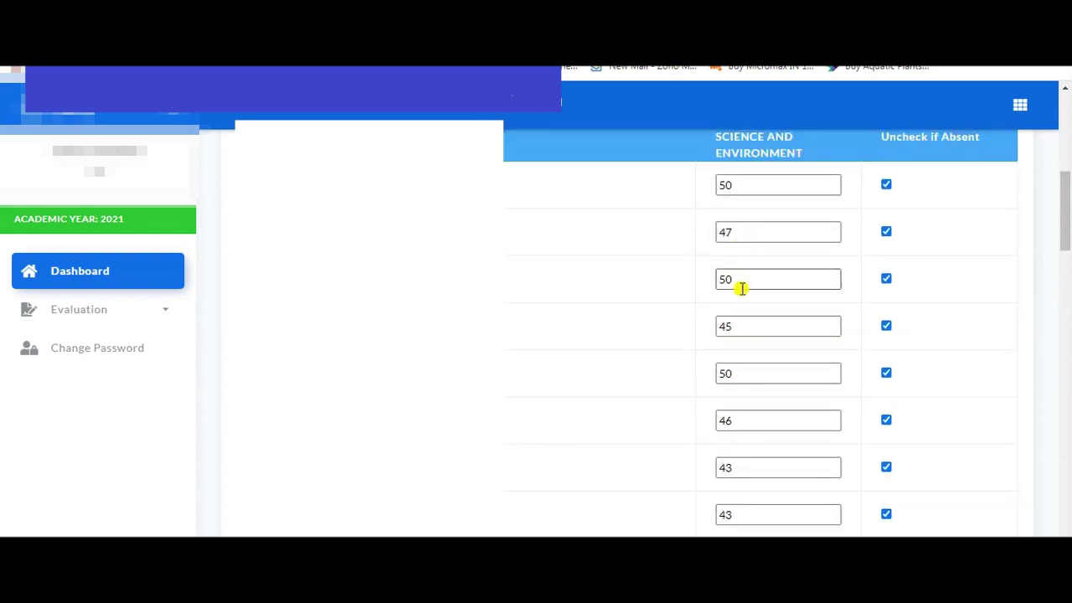
scroll(808, 310, up, 3)
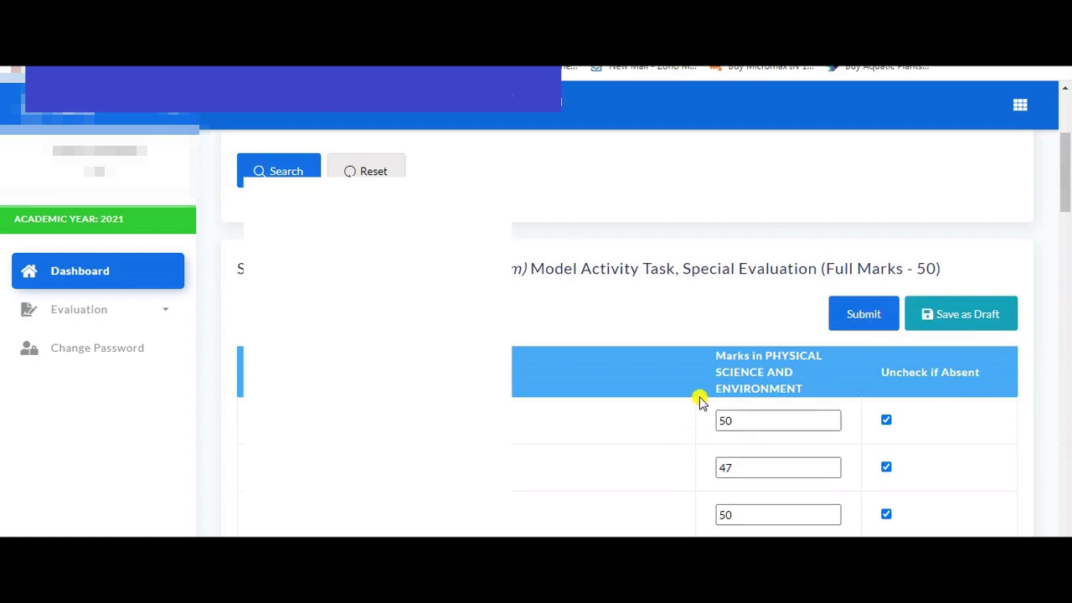
click(957, 324)
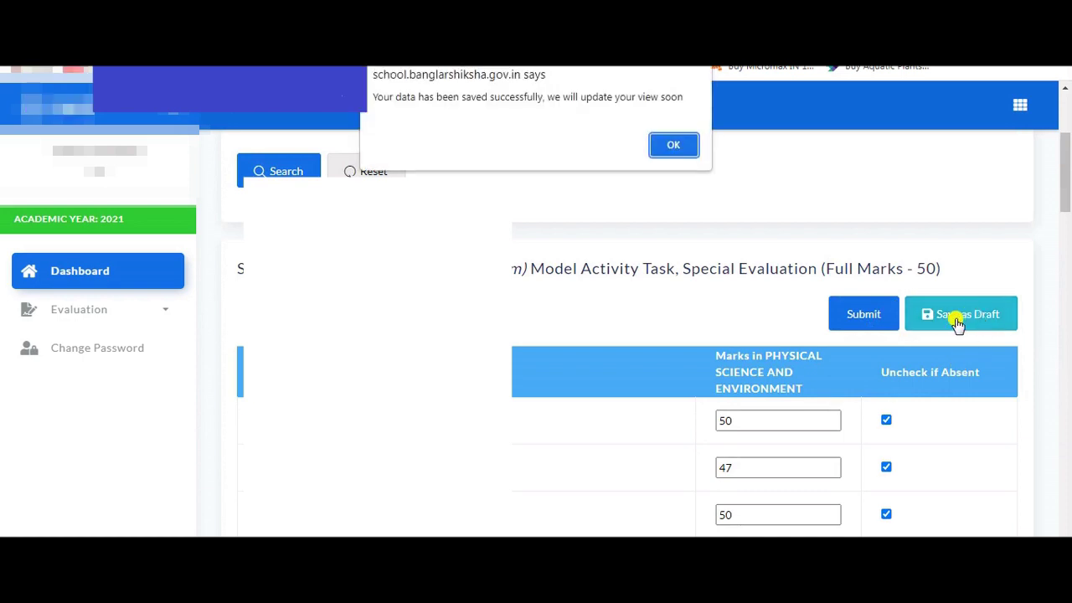
click(677, 146)
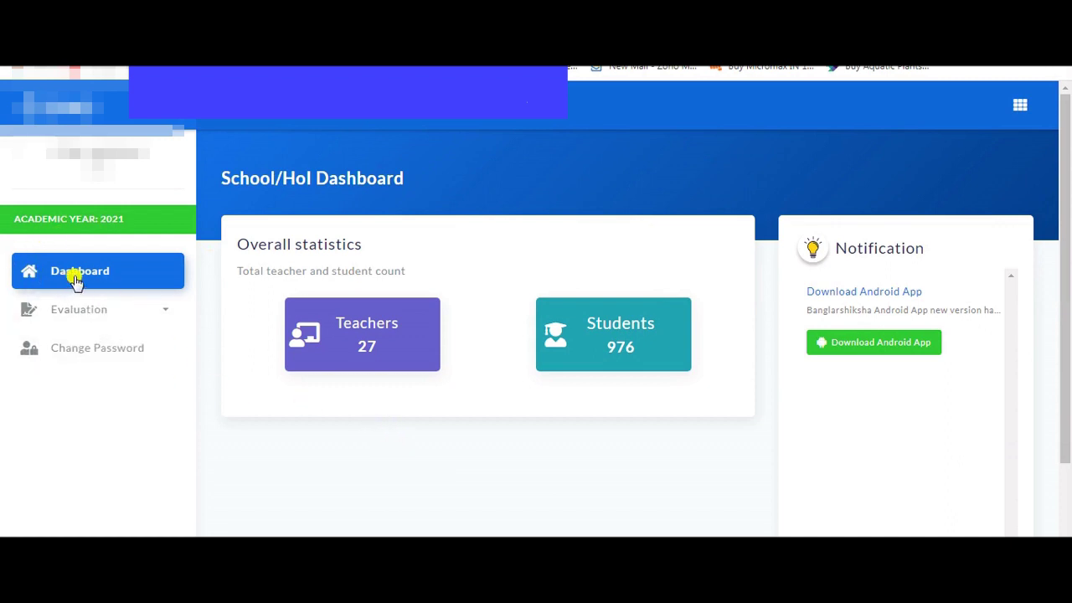
- Open the evaluation Marksheet page and load the printable report card list for class VI, section A
click(161, 314)
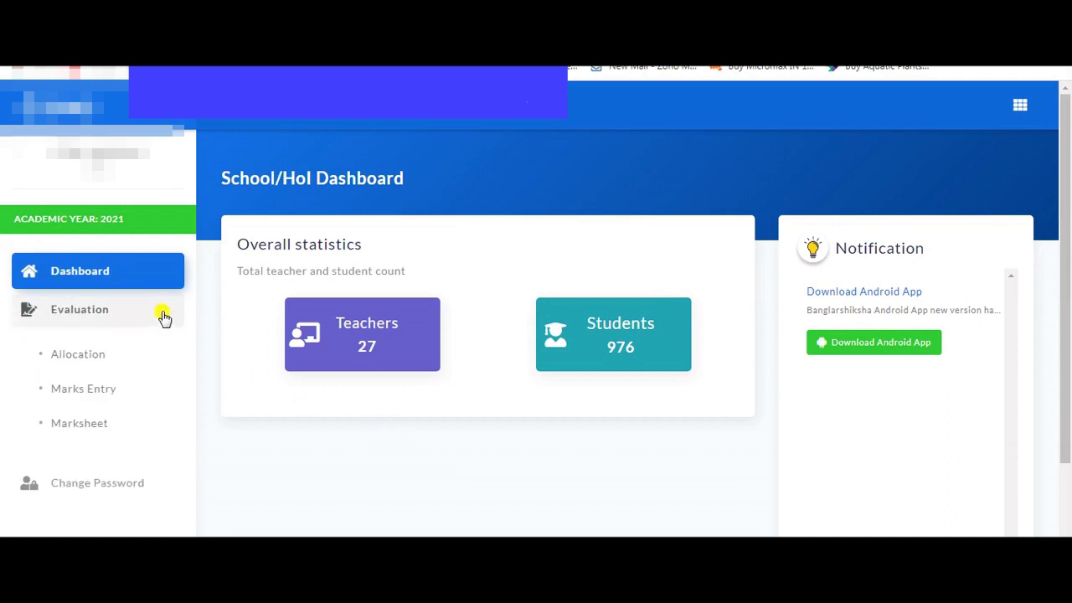
click(82, 423)
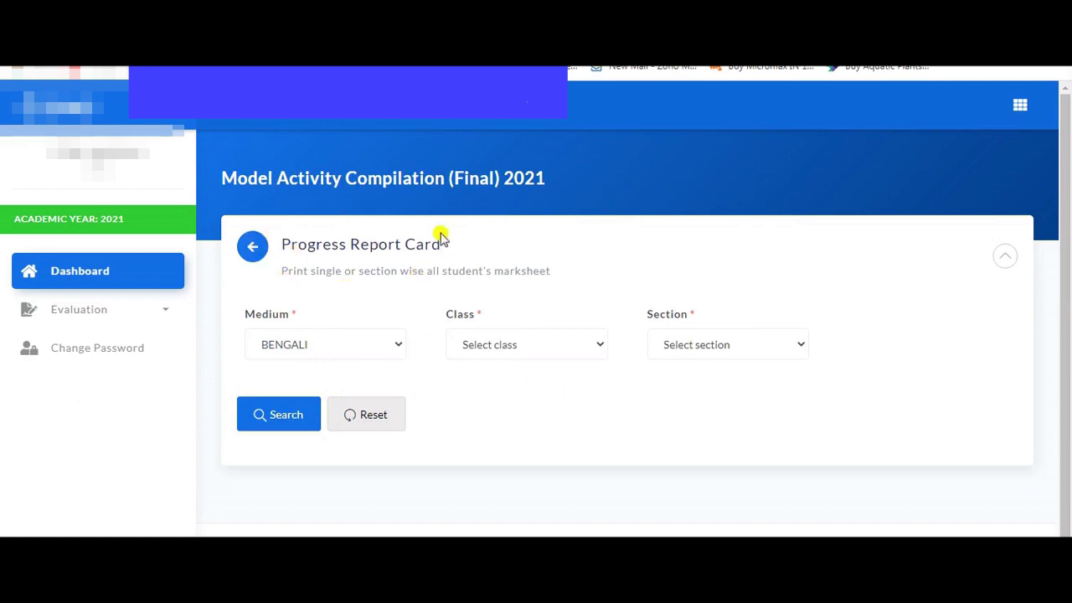
click(596, 350)
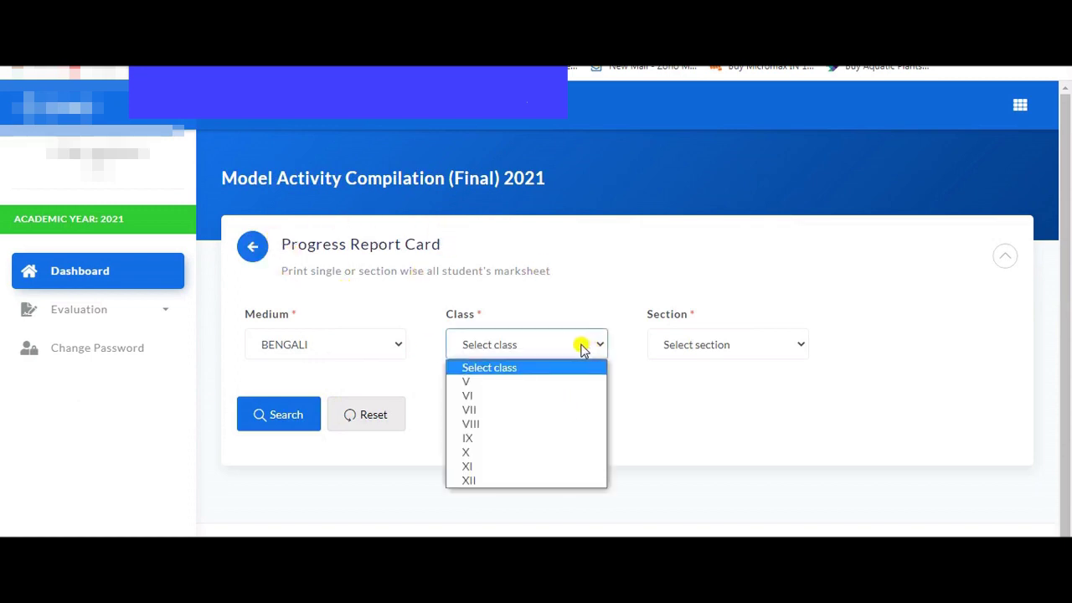
click(544, 395)
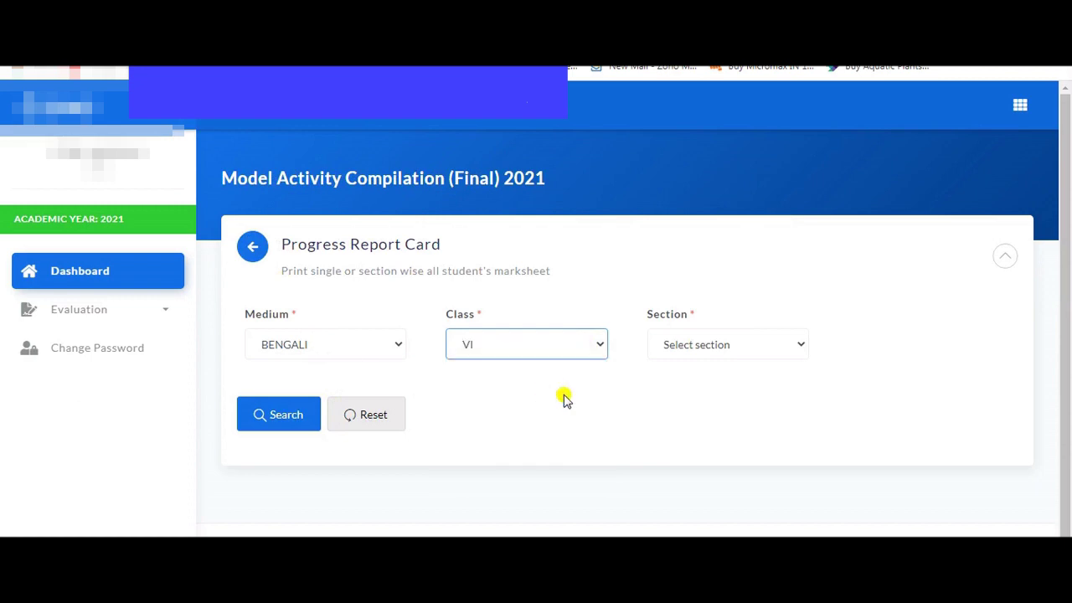
click(729, 348)
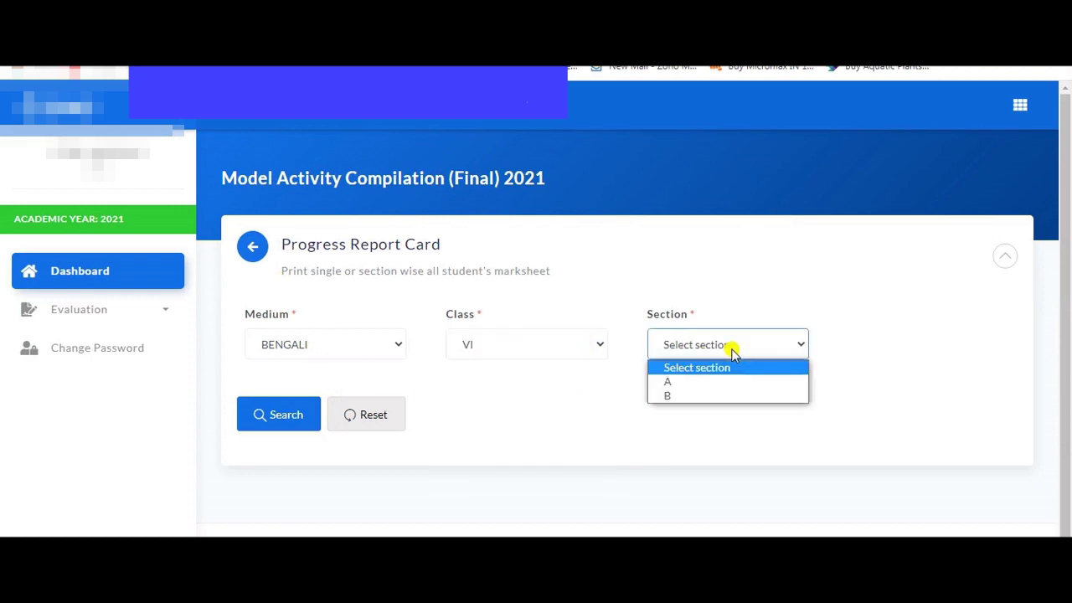
click(698, 383)
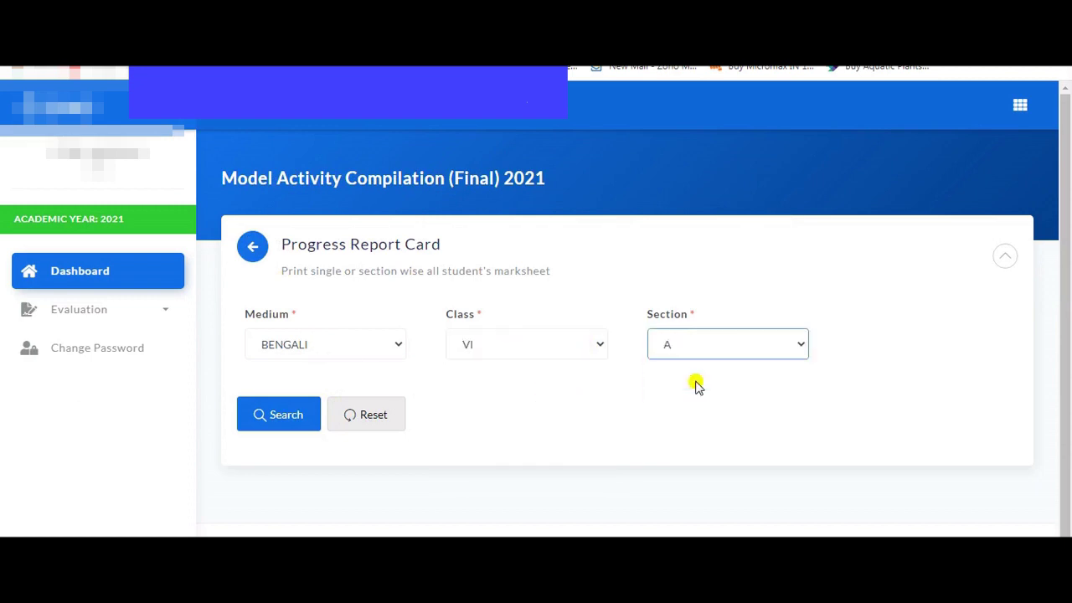
click(279, 419)
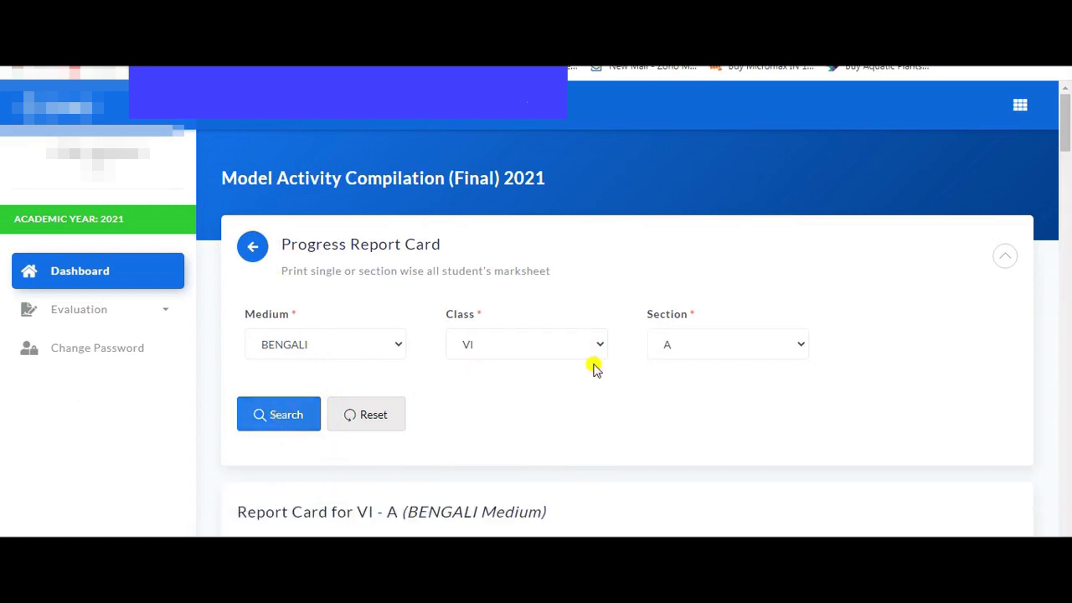
scroll(593, 366, down, 2)
scroll(610, 365, down, 3)
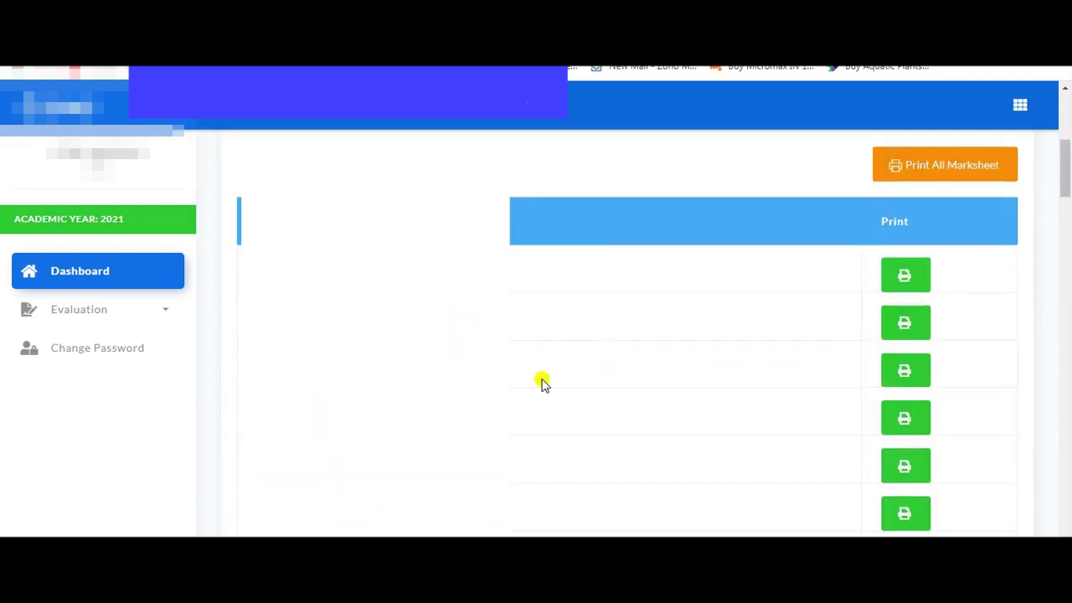
scroll(533, 443, down, 1)
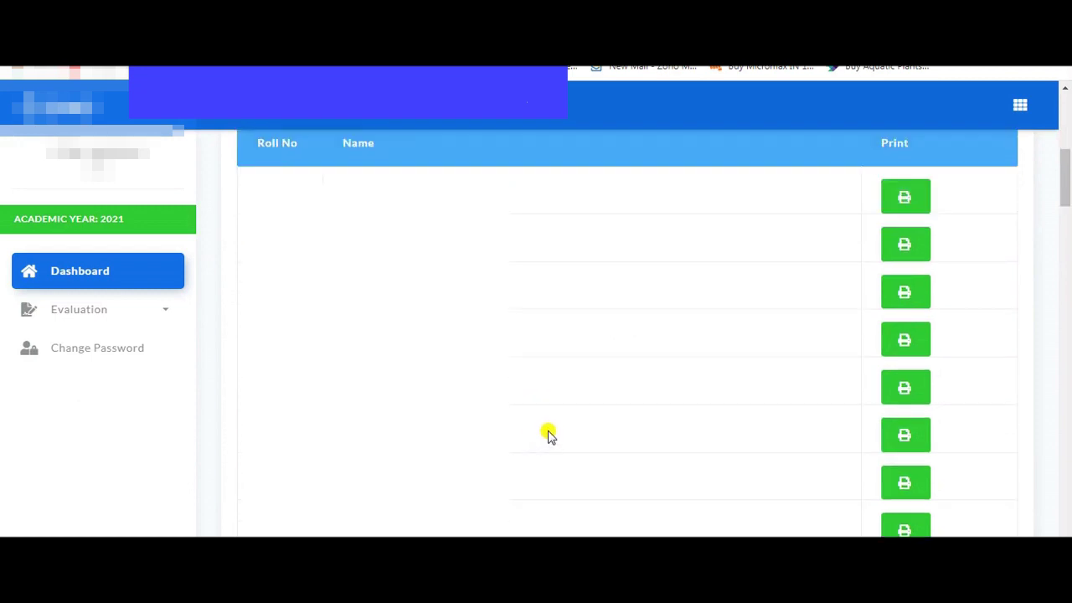
- Open the print preview of the individual report card for the student in the fourth row of the list
scroll(572, 426, up, 2)
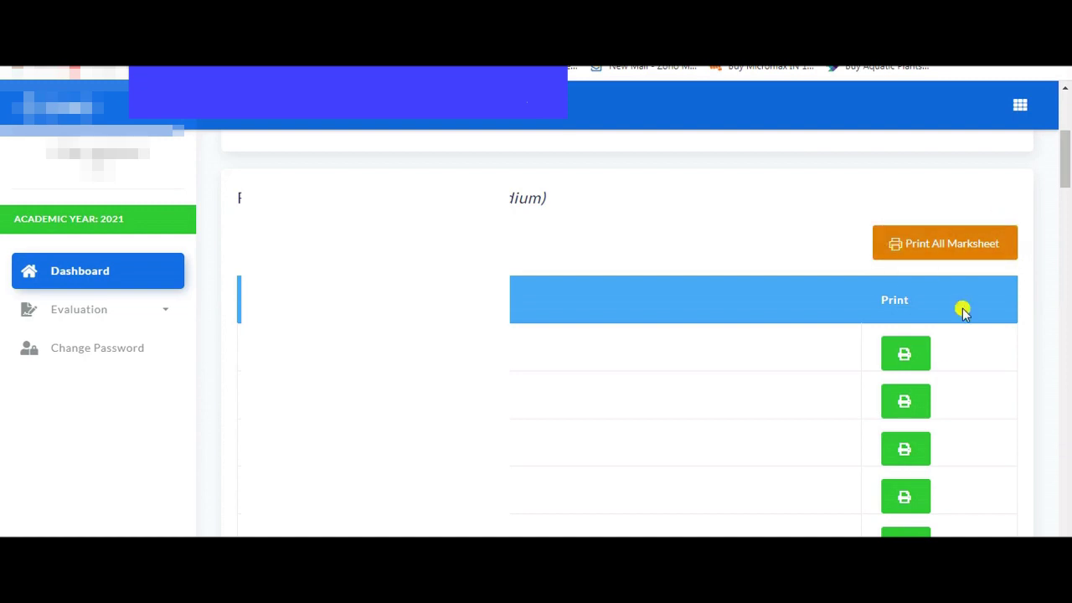
scroll(944, 378, down, 3)
scroll(945, 401, down, 1)
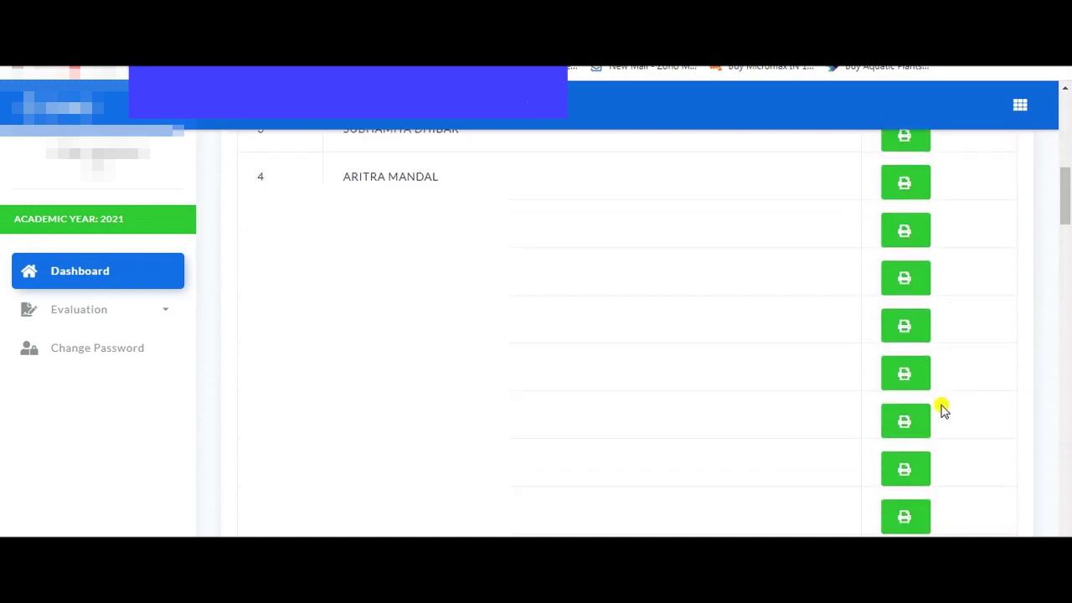
scroll(933, 407, up, 3)
scroll(662, 421, up, 1)
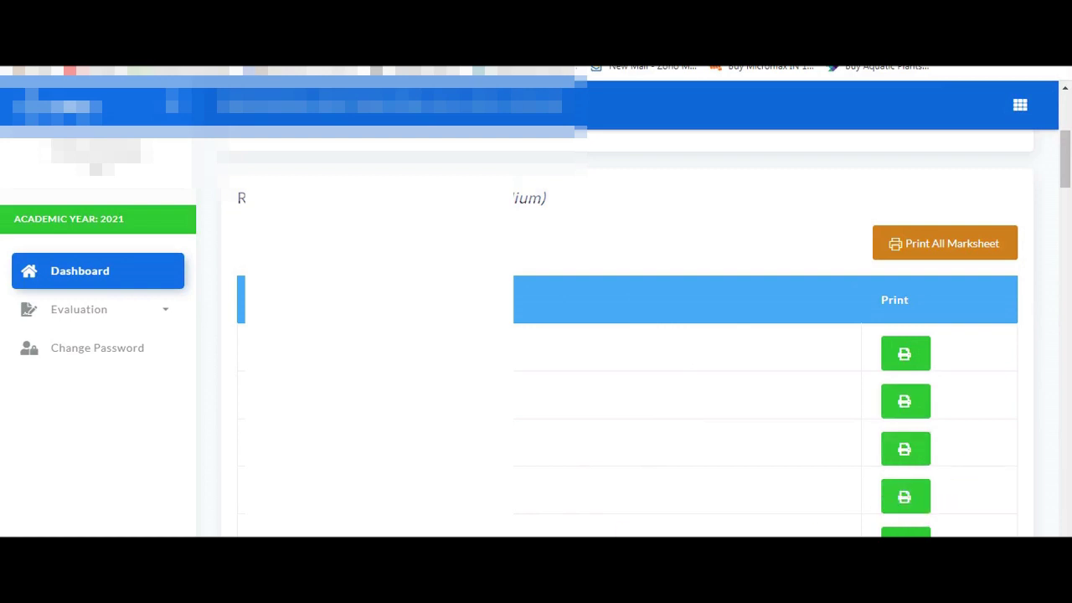
click(905, 500)
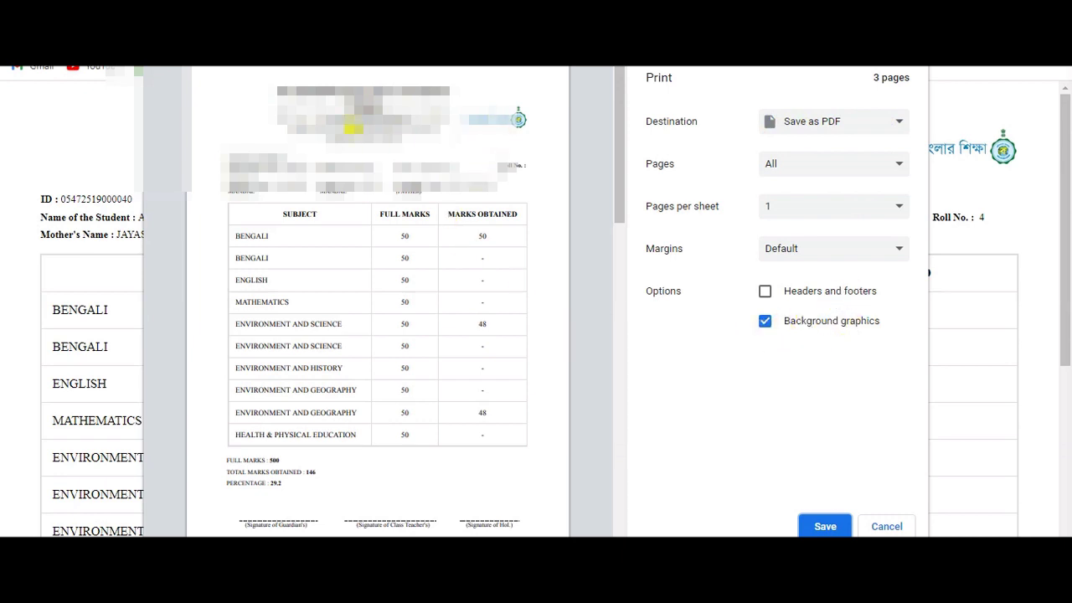
- Try the print preview without background graphics and with headers and footers, then restore both options to their original settings
click(764, 323)
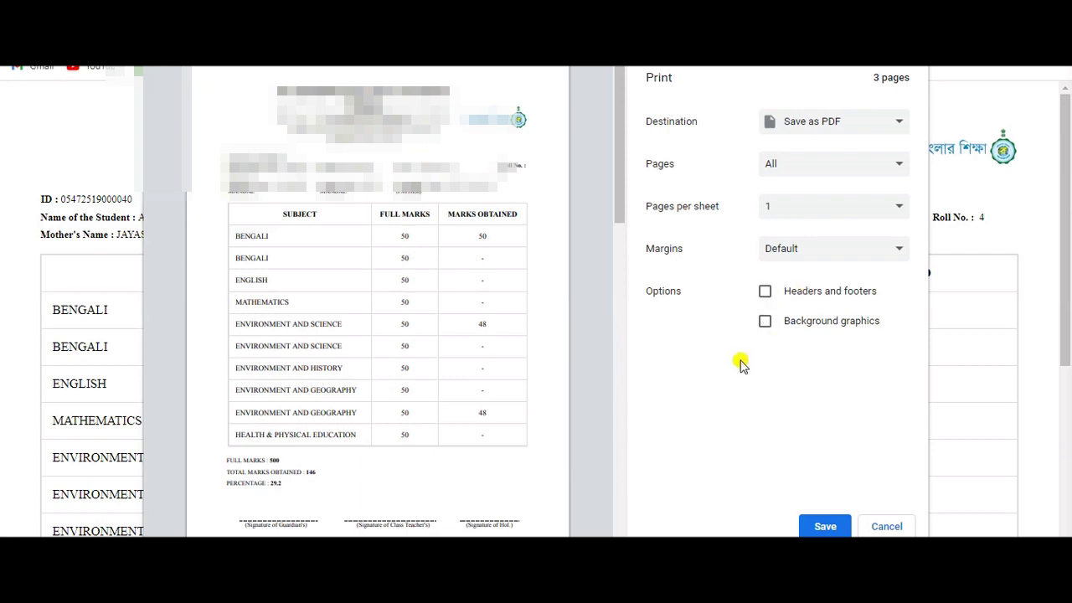
click(765, 293)
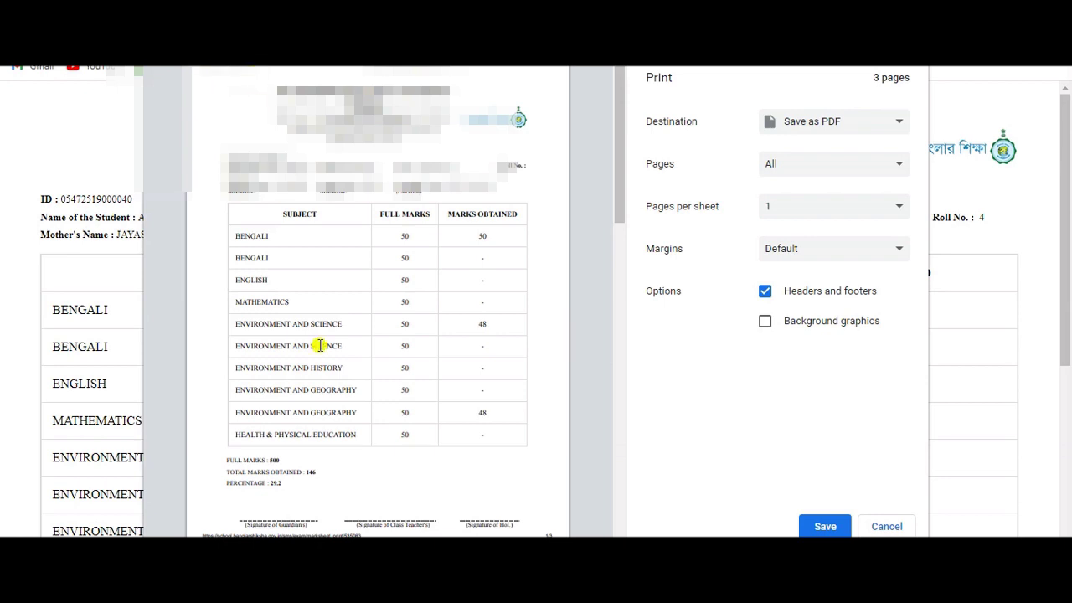
mouse_move(318, 347)
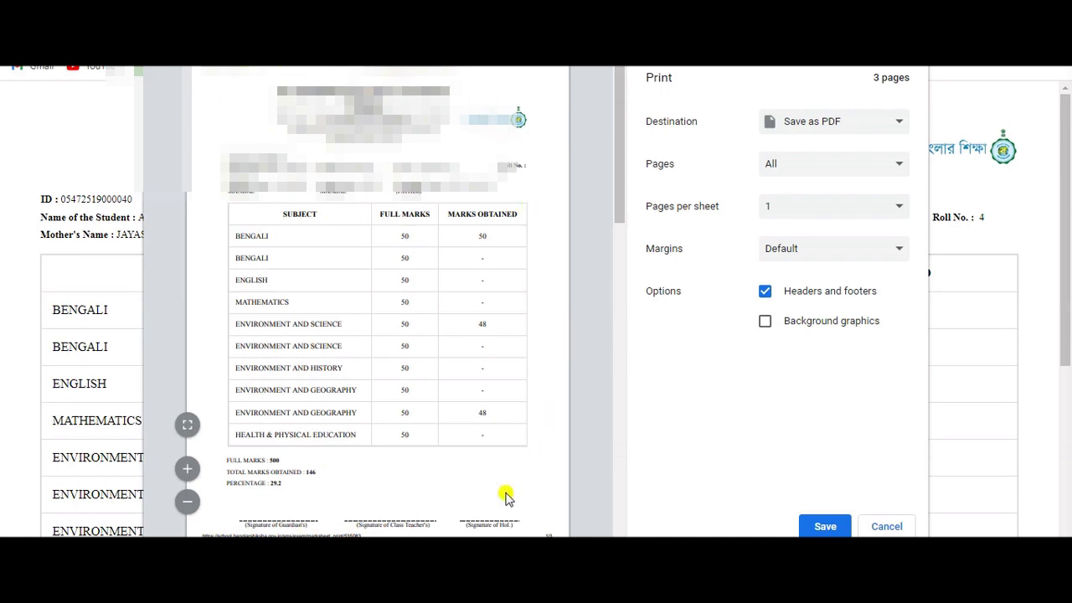
click(763, 292)
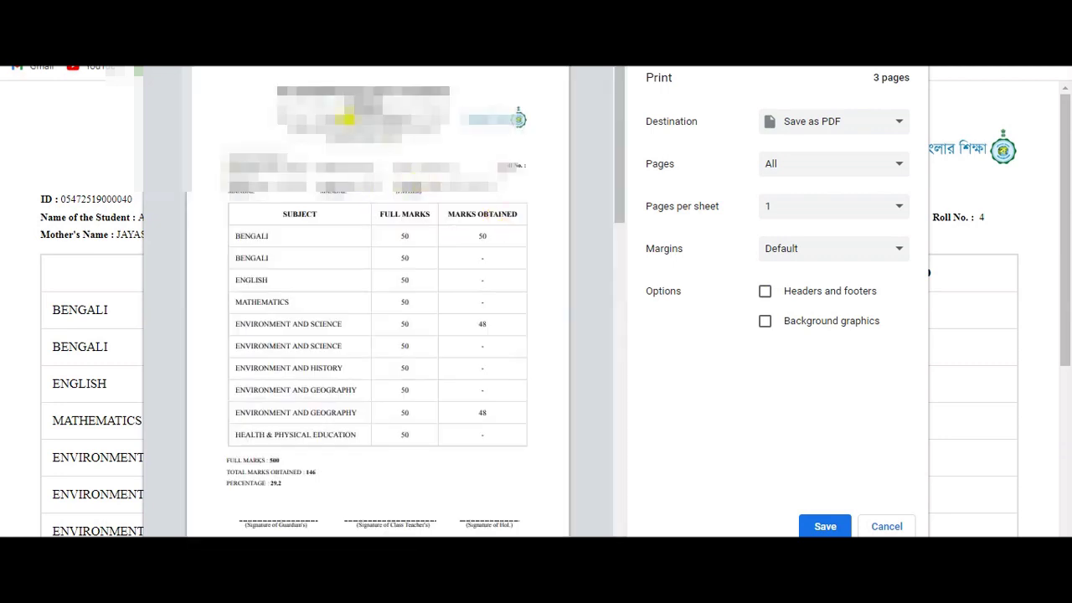
click(765, 325)
- Save the report card as a PDF named CCE PROGRESS REPORT CARD and return to the marksheet list
click(824, 526)
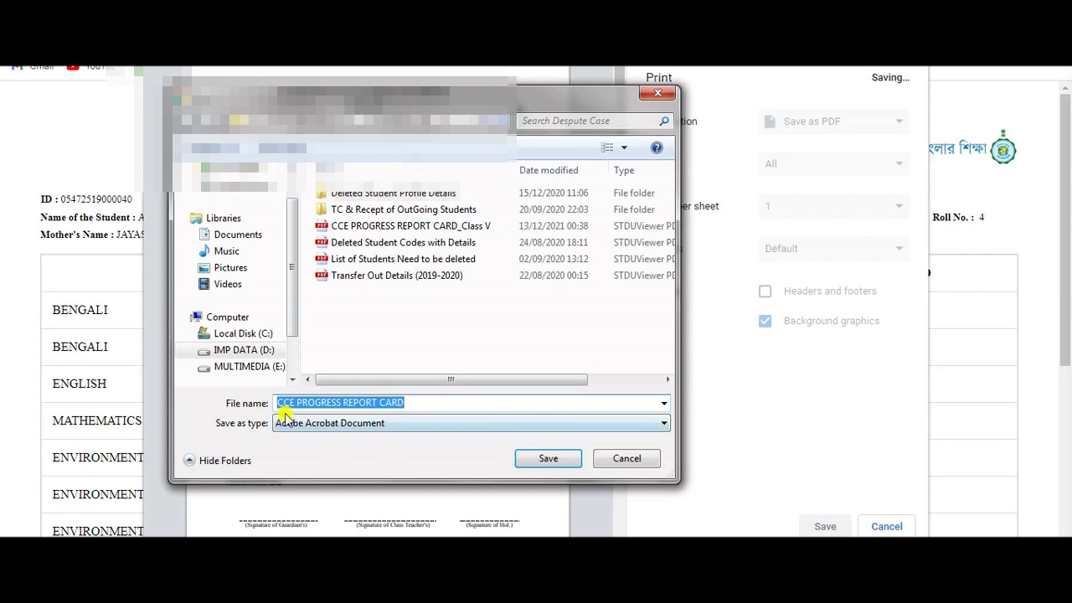
click(545, 460)
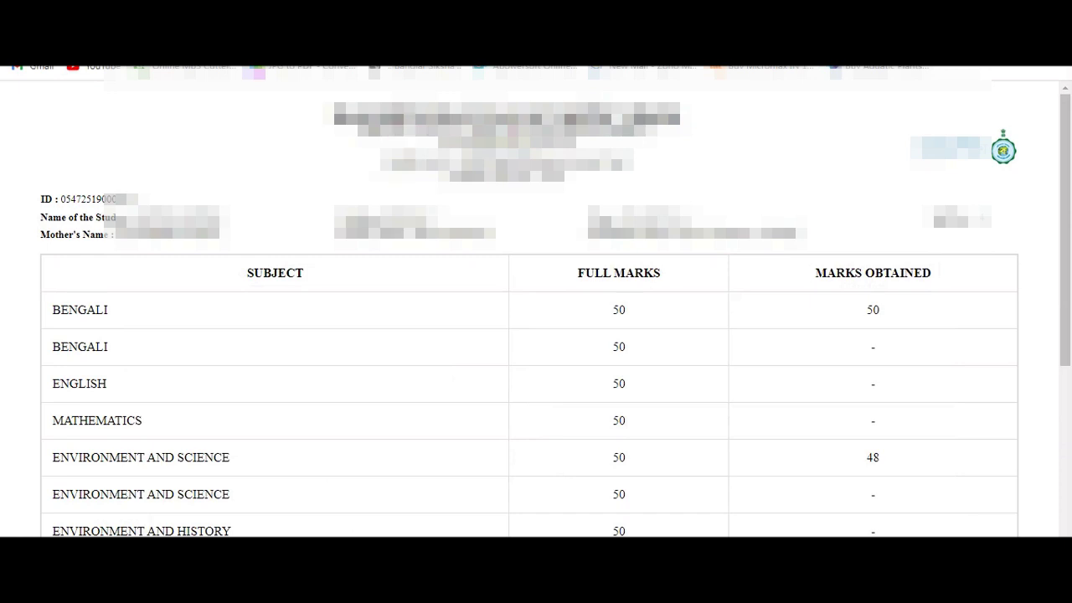
key(ctrl+w)
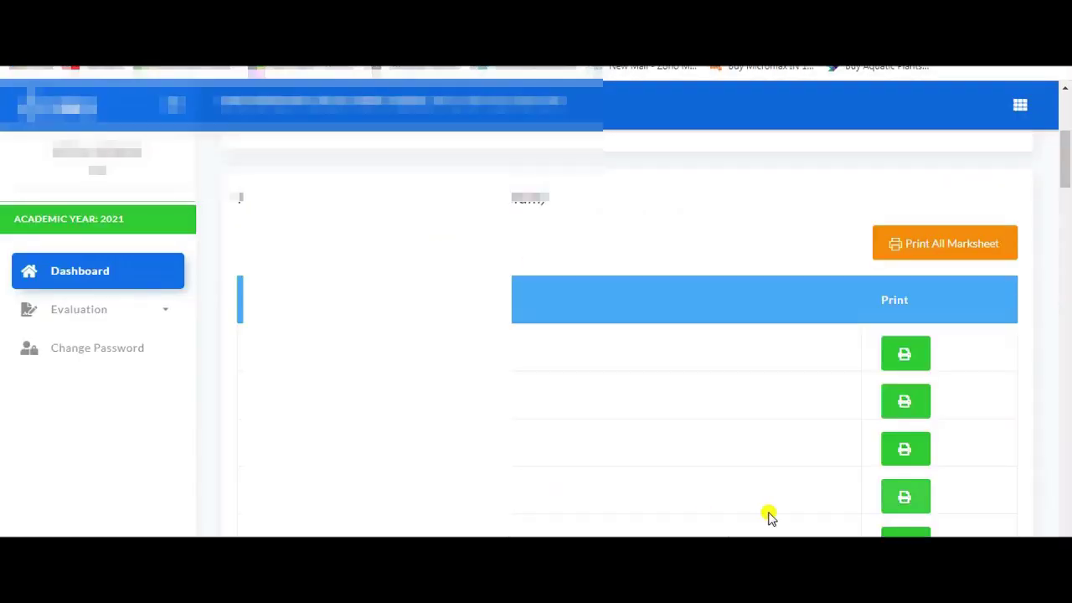